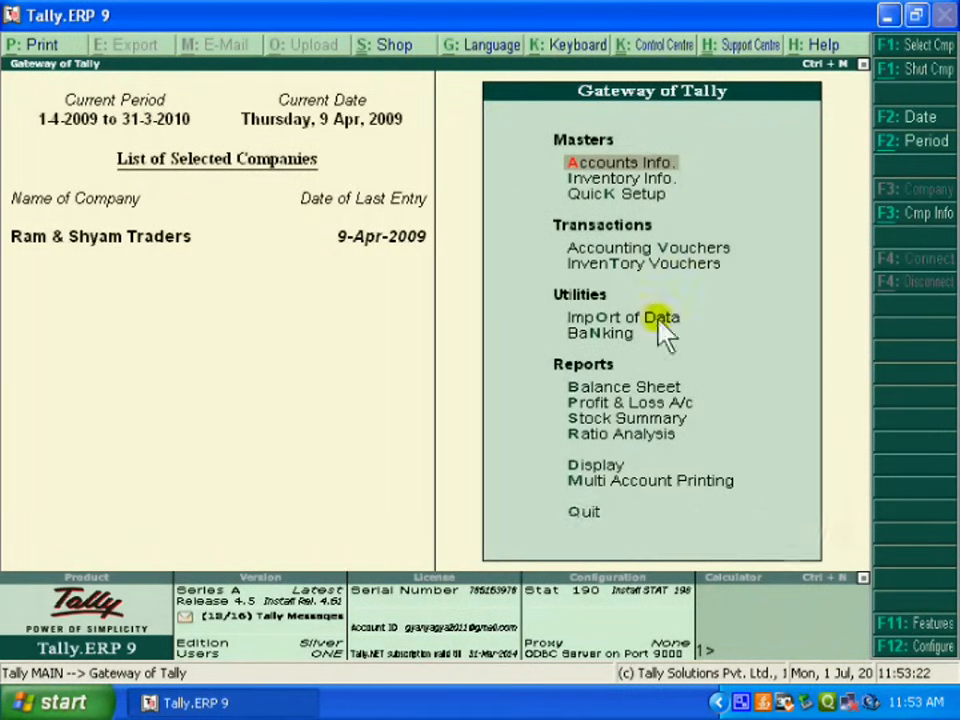
Open the Trial Balance report from the company's display reports.
key("Down")
key("Down")
key("Down")
key("Down")
key("Down")
key("Down")
key("Down")
key("Down")
key("Down")
key("Down")
key("Down")
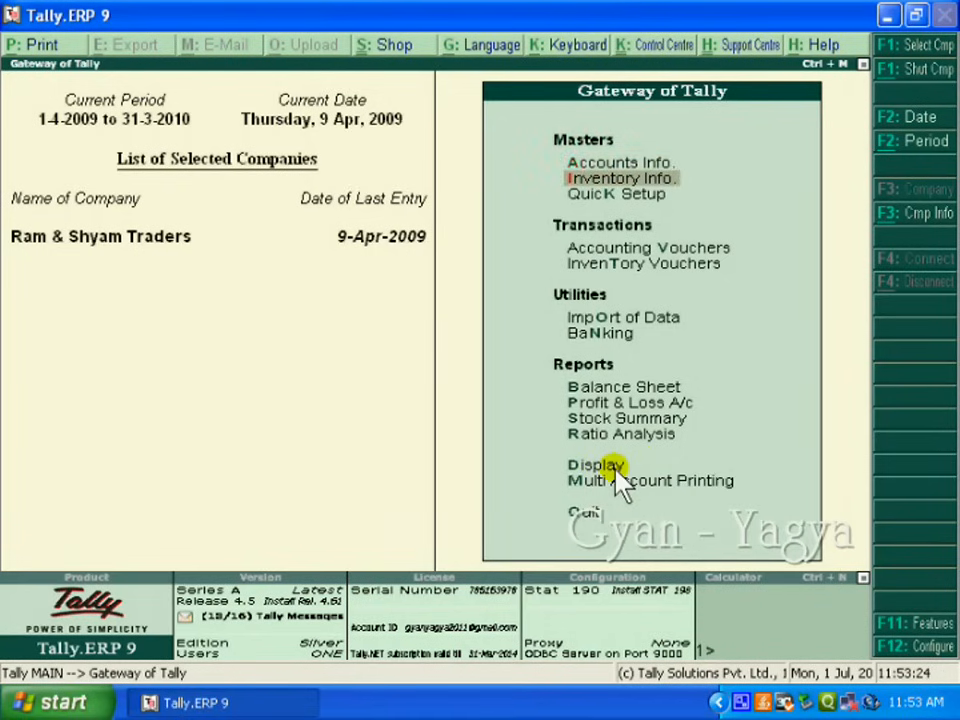
key("Return")
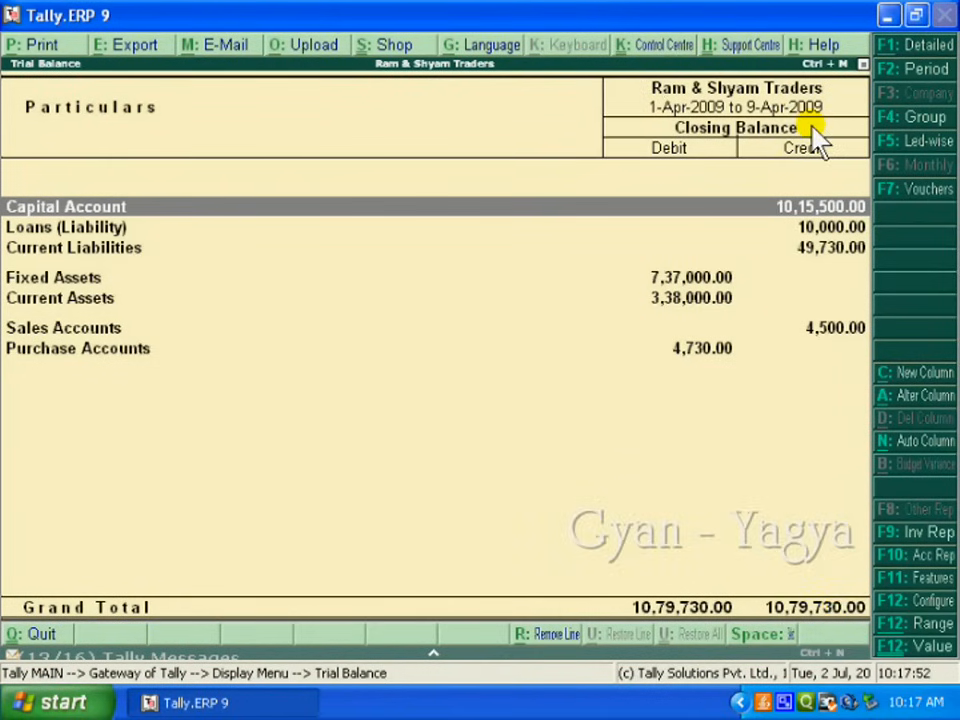
Configure the Trial Balance to show opening balances and hide closing balances, leaving the other settings at their defaults.
left_click(938, 602)
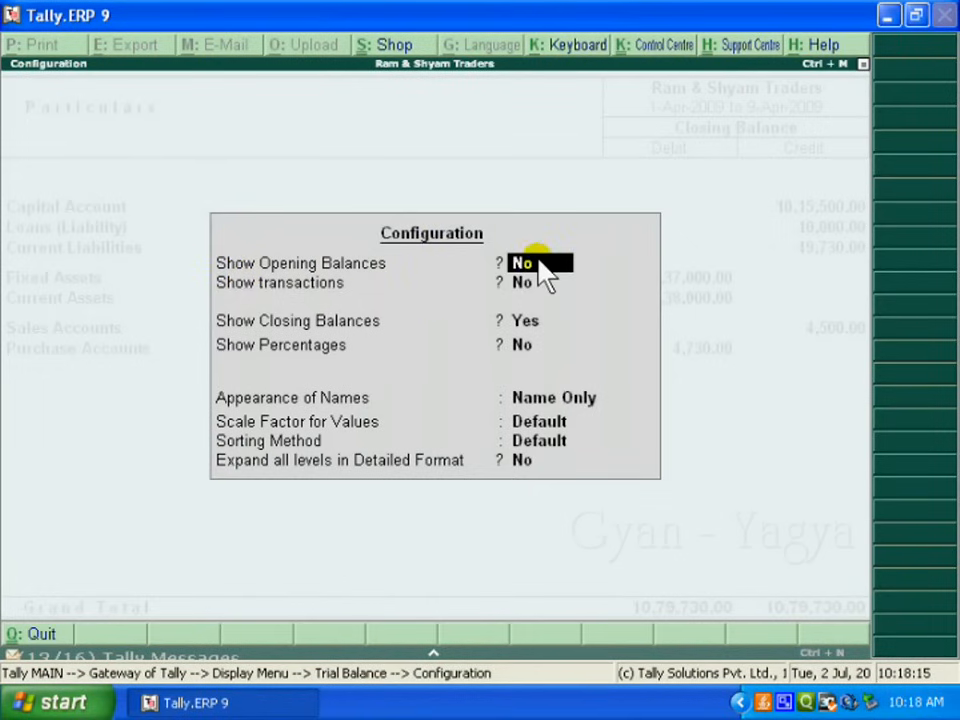
type("y")
key("Return")
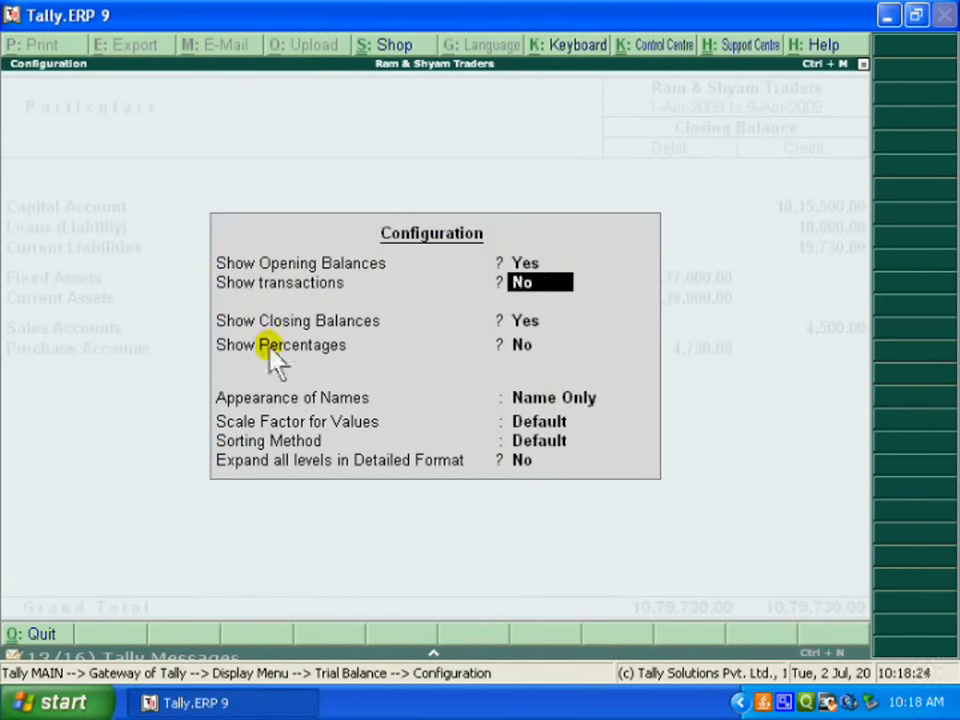
key("Return")
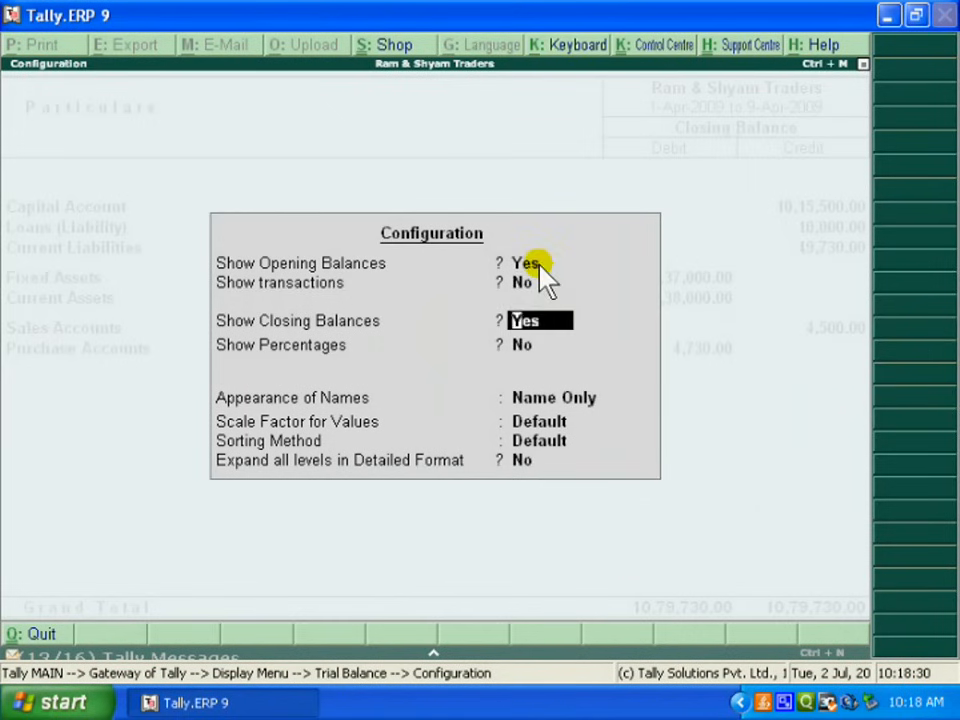
type("n")
key("Return")
key("Return")
key("Return")
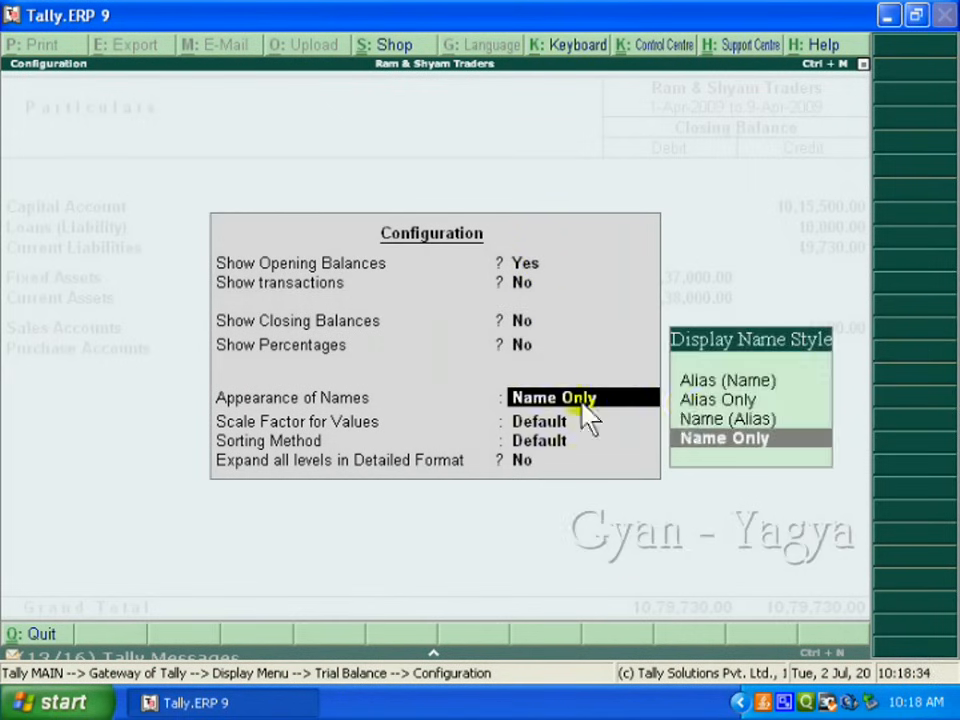
key("Return")
key("Return")
key("Return")
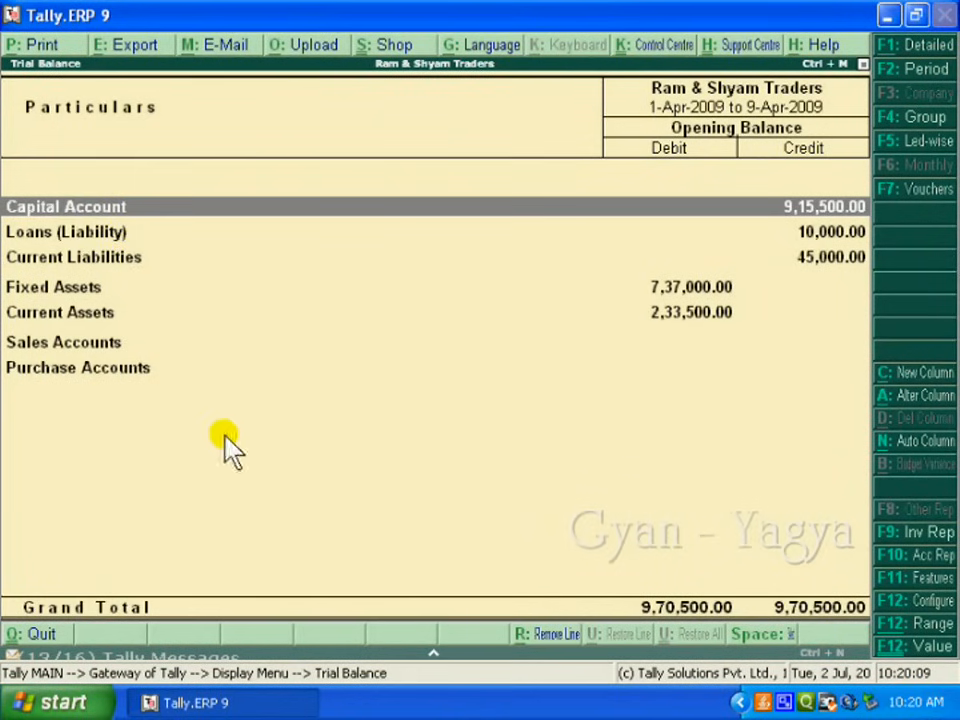
Expand the Trial Balance to its detailed format and examine the opening balances of all groups and the accounts beneath them.
left_click(915, 45)
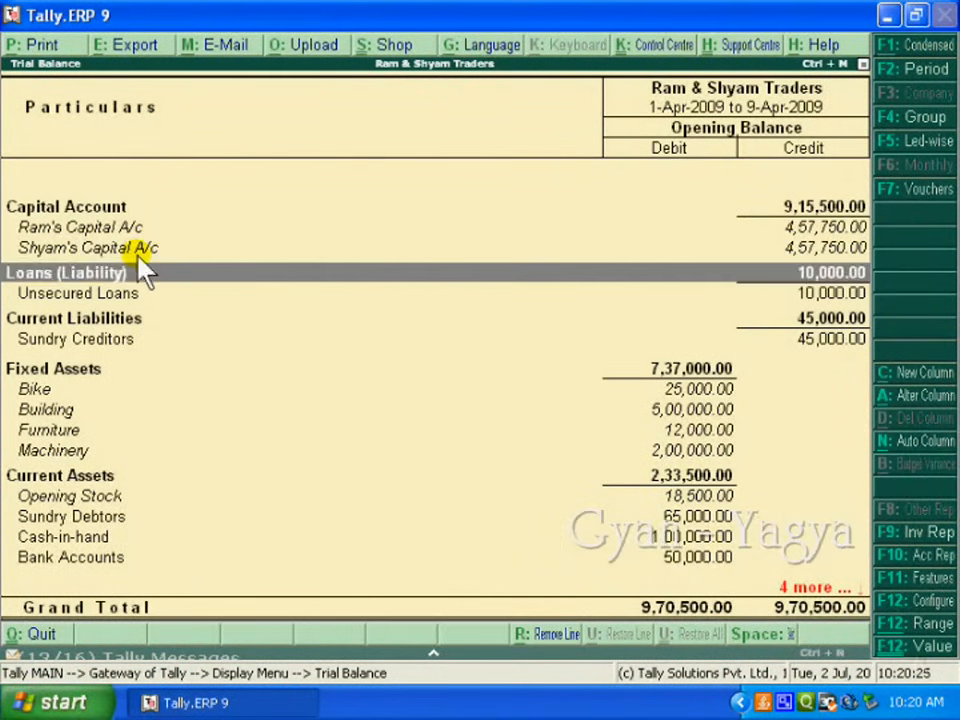
key("Down")
key("Down")
key("Down")
key("Down")
key("Down")
key("Down")
key("Down")
key("Down")
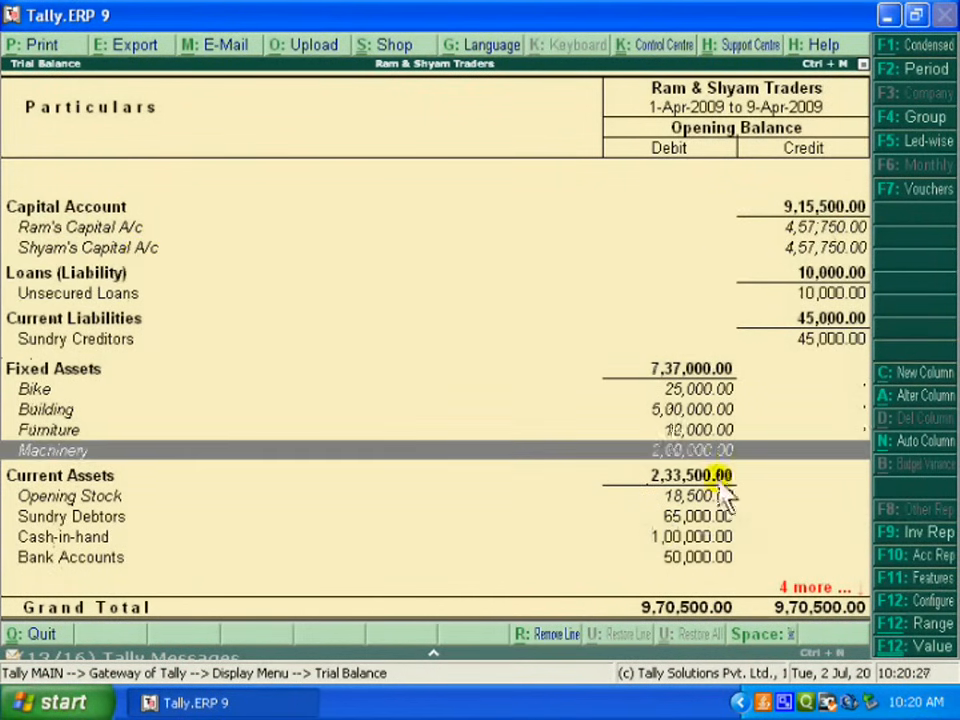
key("Down")
key("Down")
key("Down")
key("Down")
key("Down")
key("Down")
key("Down")
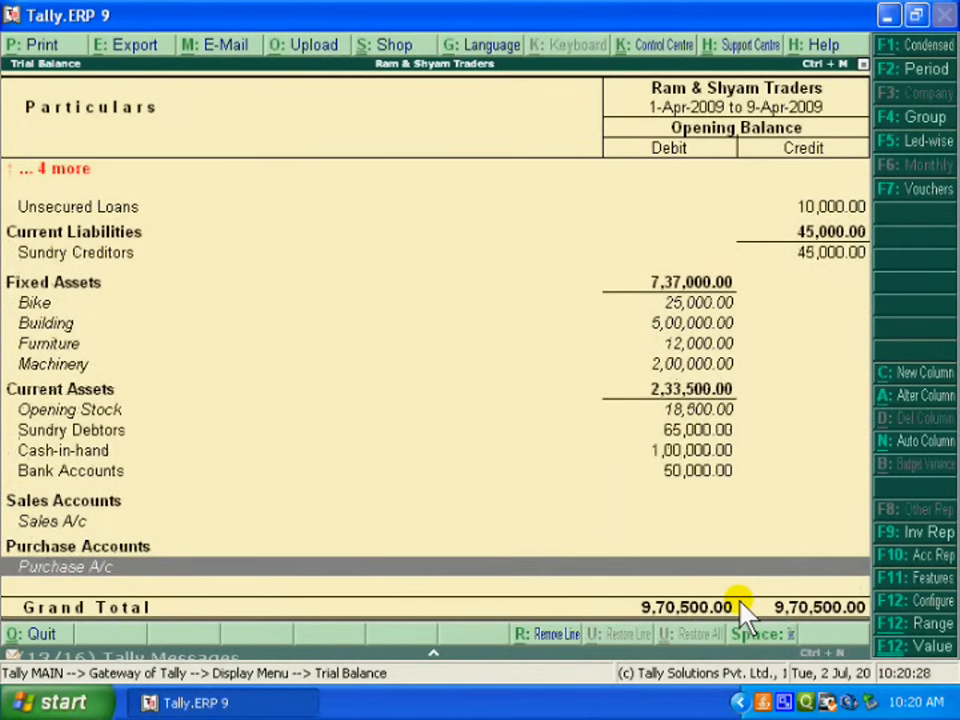
key("Up")
key("Up")
key("Up")
key("Up")
key("Up")
key("Up")
key("Up")
key("Up")
key("Up")
key("Up")
key("Up")
key("Up")
key("Up")
key("Up")
key("Up")
key("Up")
key("Up")
key("Up")
key("Up")
key("Up")
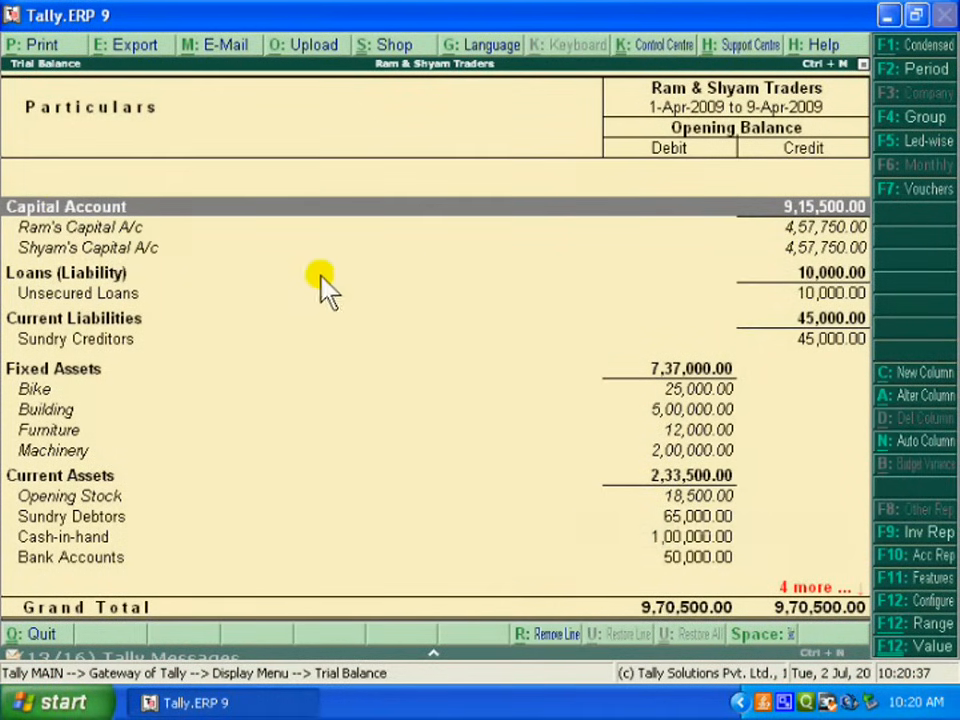
Switch the Trial Balance to the ledger-wise view and examine the opening balance of every ledger.
left_click(902, 155)
key("Up")
key("Up")
key("Up")
key("Up")
key("Up")
key("Up")
key("Up")
key("Up")
key("Up")
key("Up")
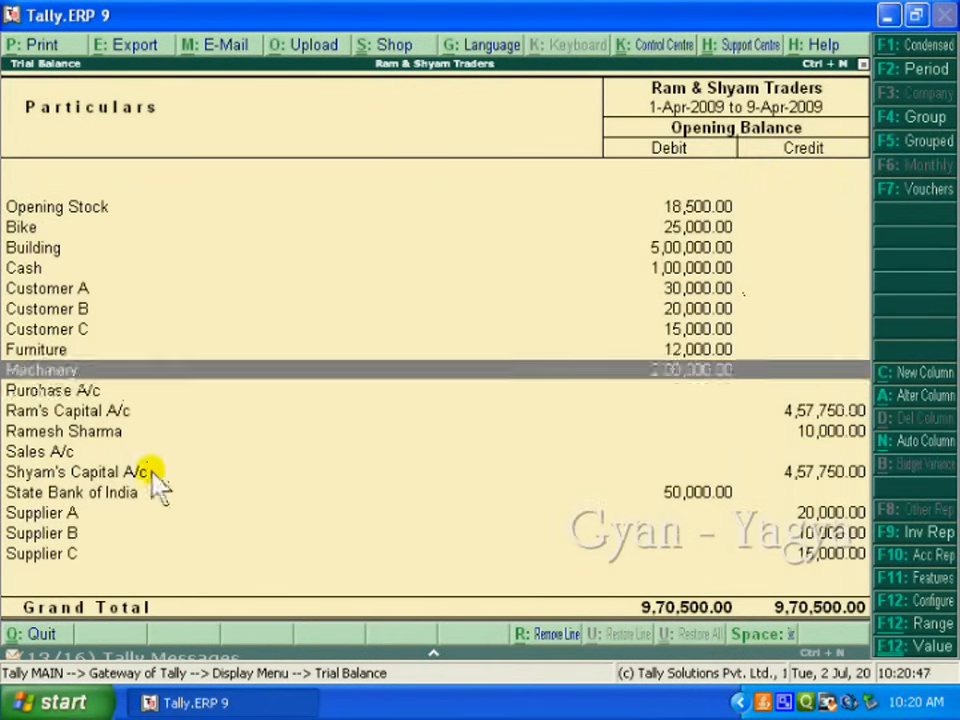
key("Down")
key("Down")
key("Down")
key("Down")
key("Down")
key("Down")
key("Down")
key("Down")
key("Down")
key("Down")
key("Down")
key("Down")
key("Down")
key("Down")
key("Down")
key("Down")
key("Down")
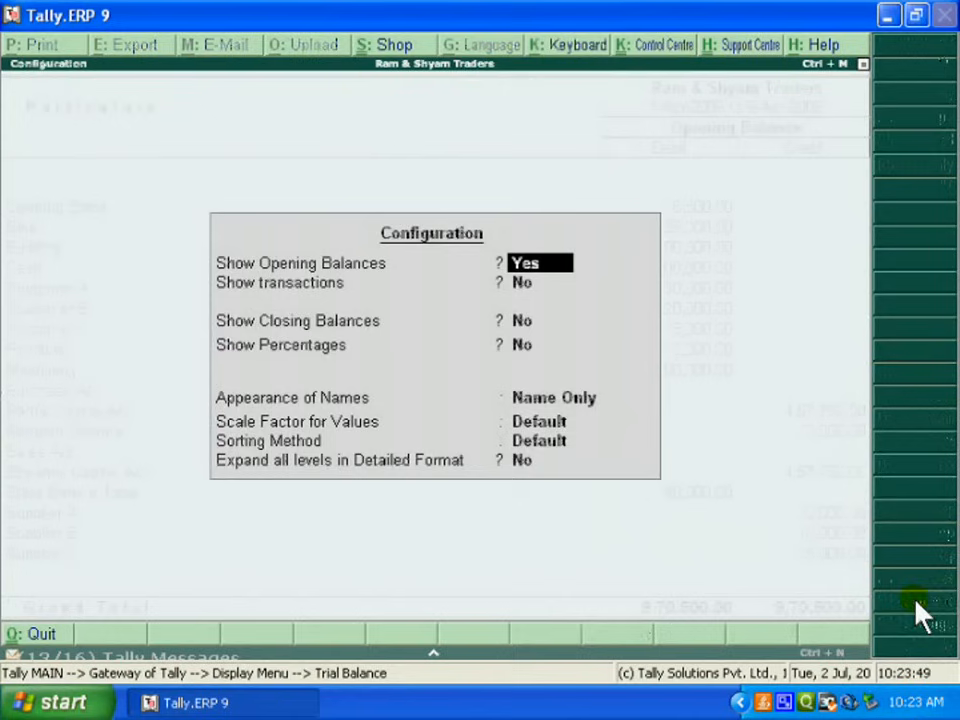
Configure the Trial Balance to show transactions with nett transactions only set to No, and to show closing balances.
left_click(912, 601)
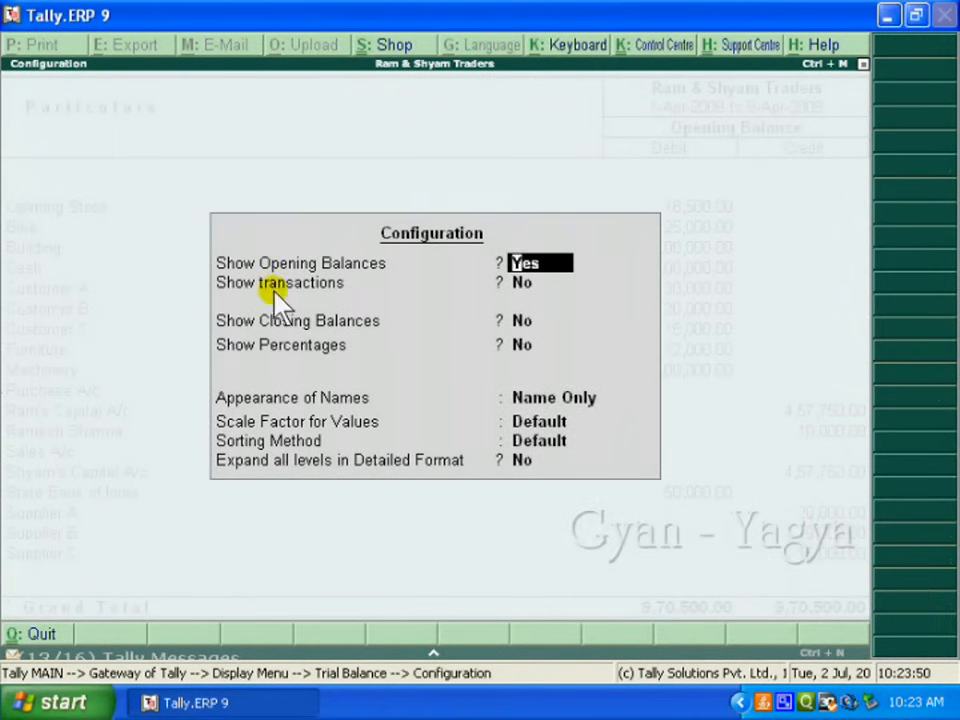
left_click(521, 286)
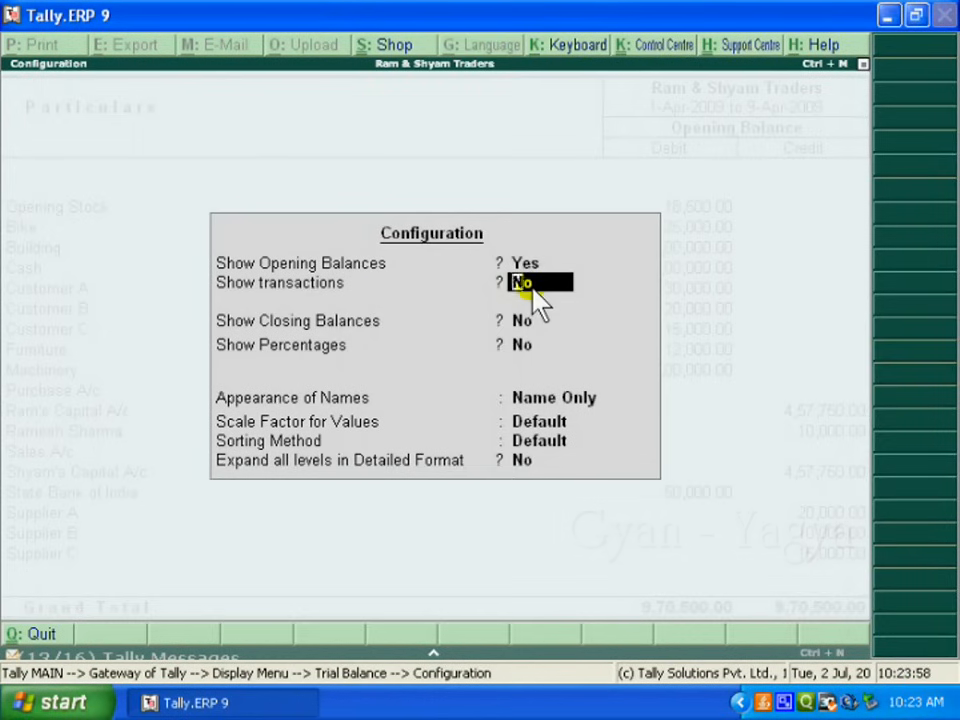
type("y")
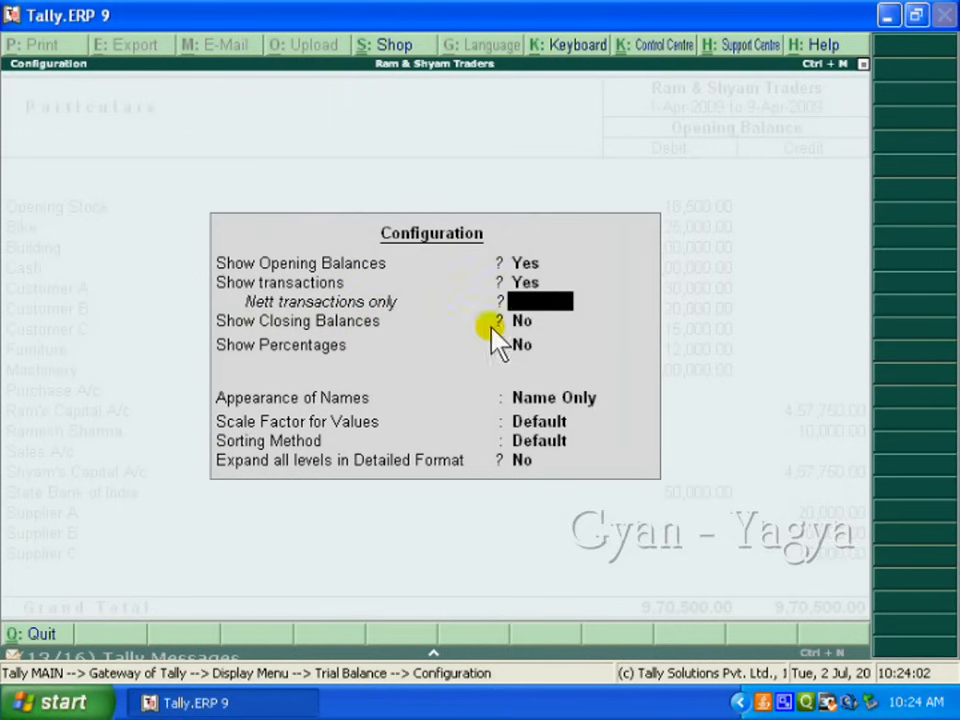
type("ny")
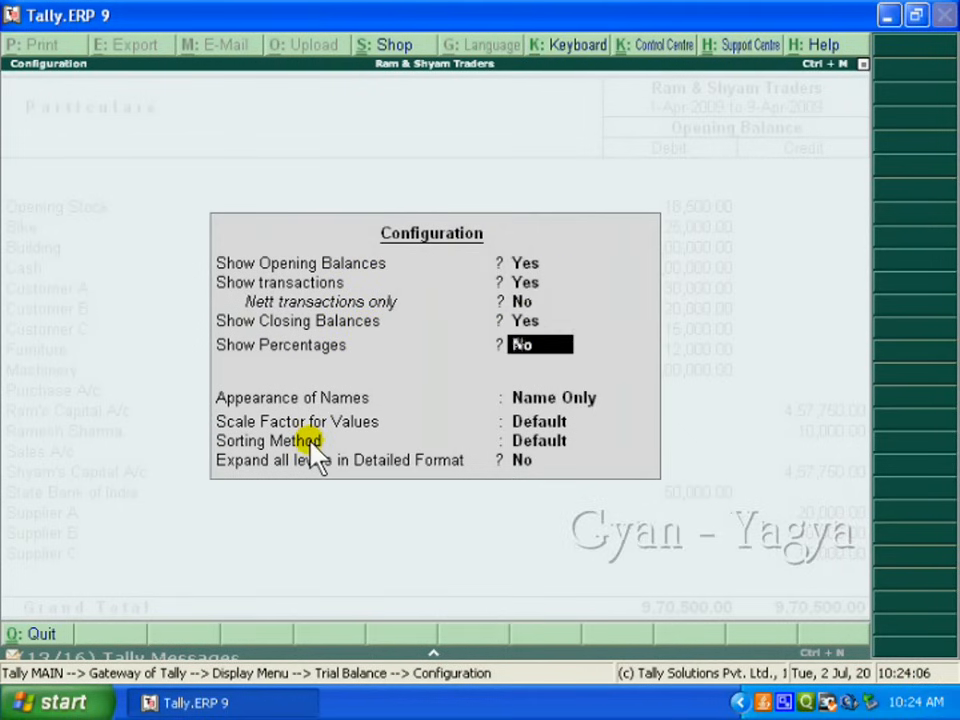
key("Return")
key("Return")
key("Return")
key("Return")
key("Return")
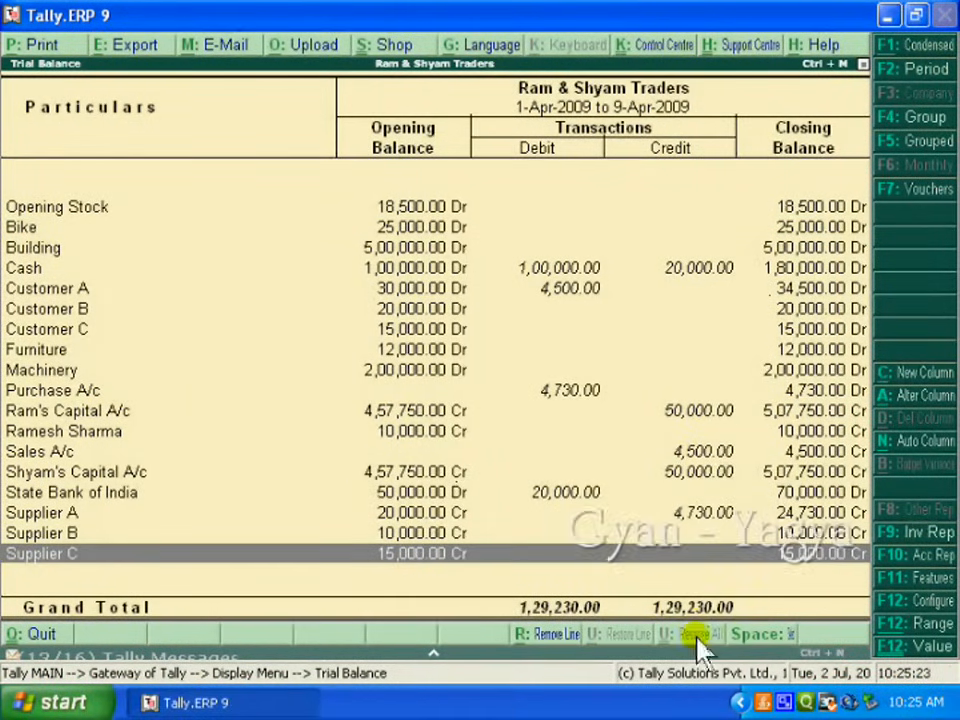
Leave the Trial Balance and open the Stock Summary report.
key("Escape")
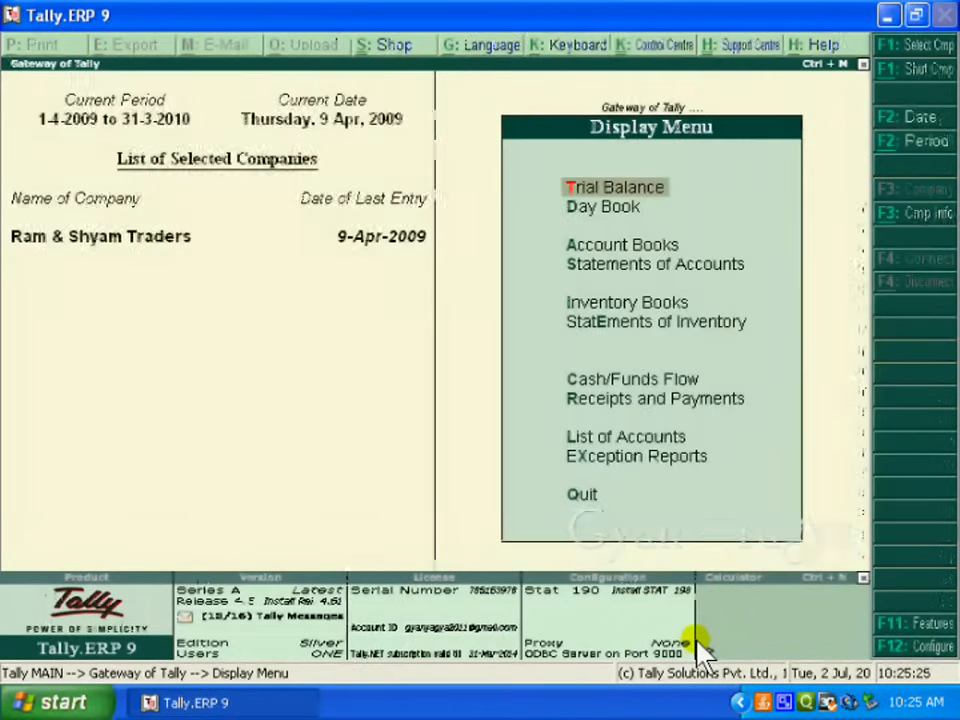
key("Escape")
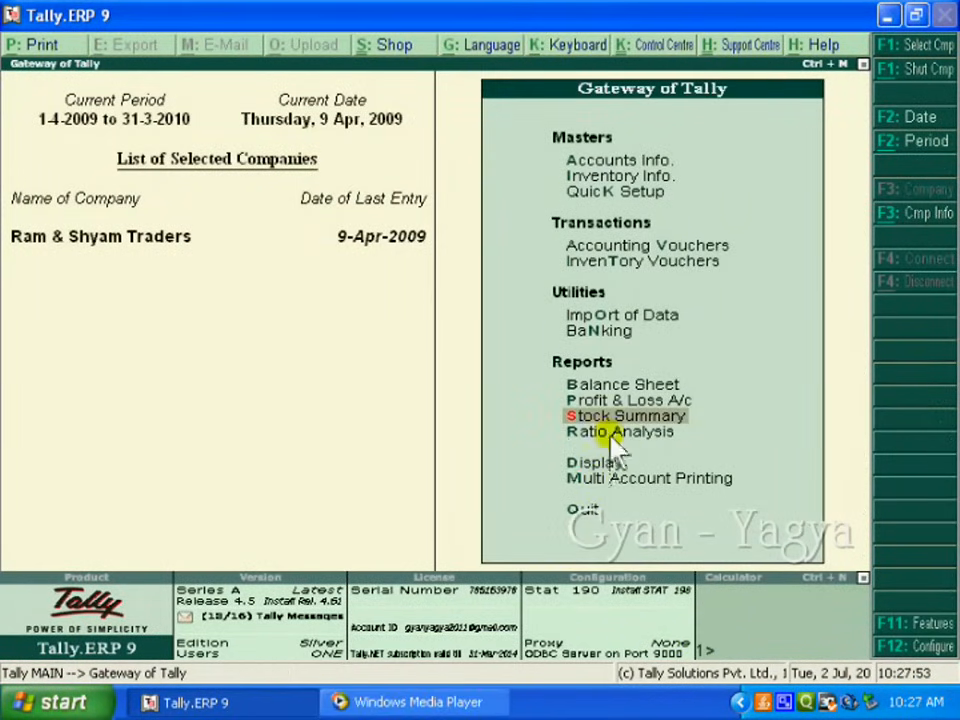
left_click(666, 420)
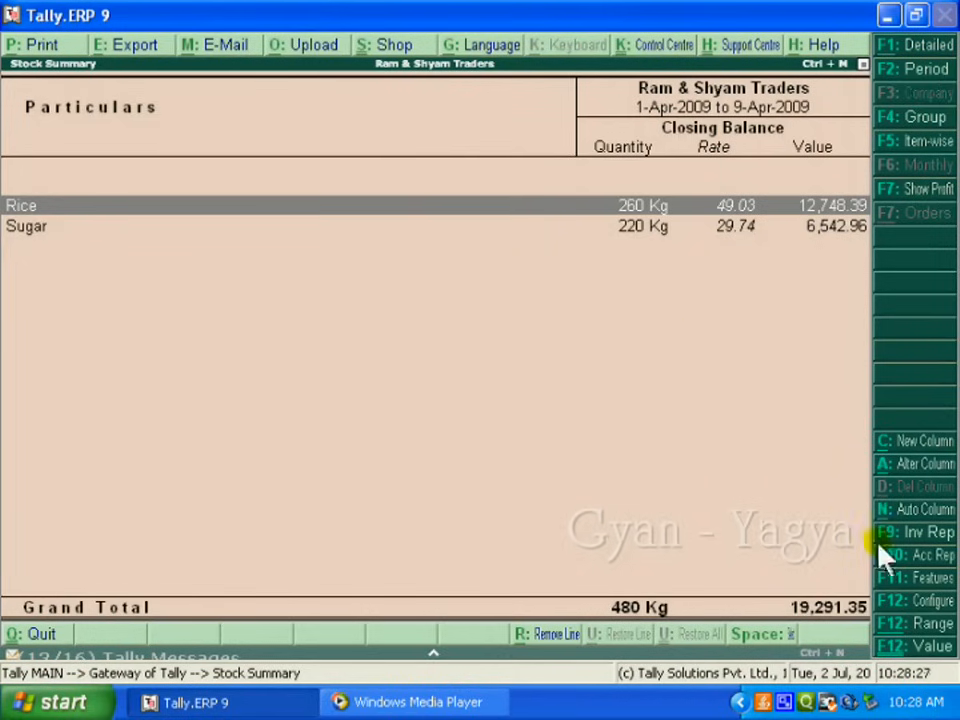
Configure the Stock Summary to show the opening balance and hide the closing balance.
left_click(908, 602)
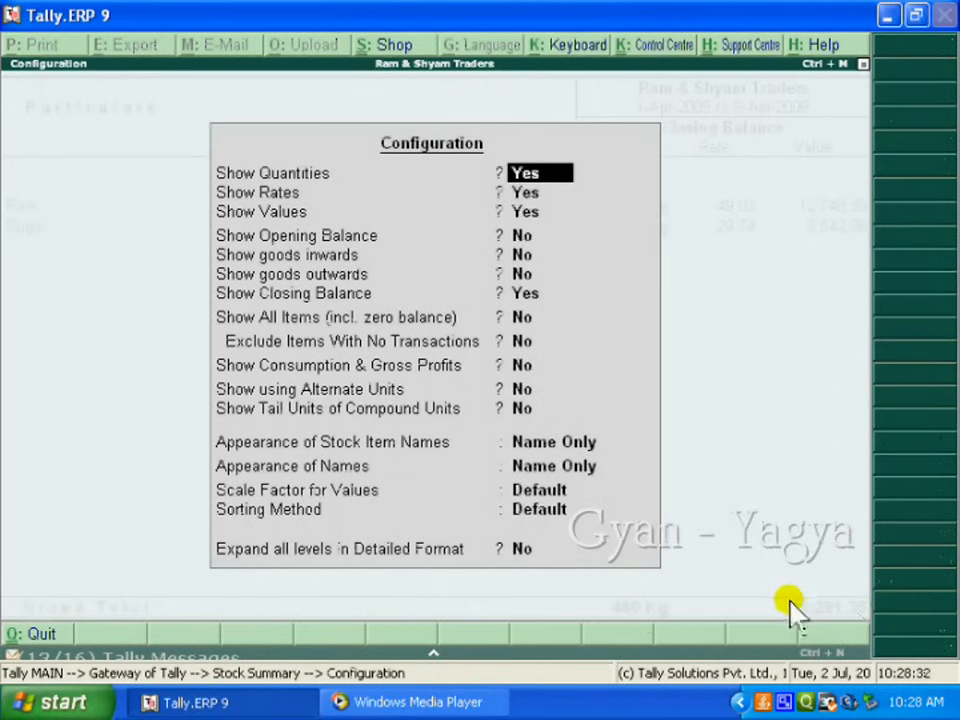
key("Down")
key("Down")
key("Down")
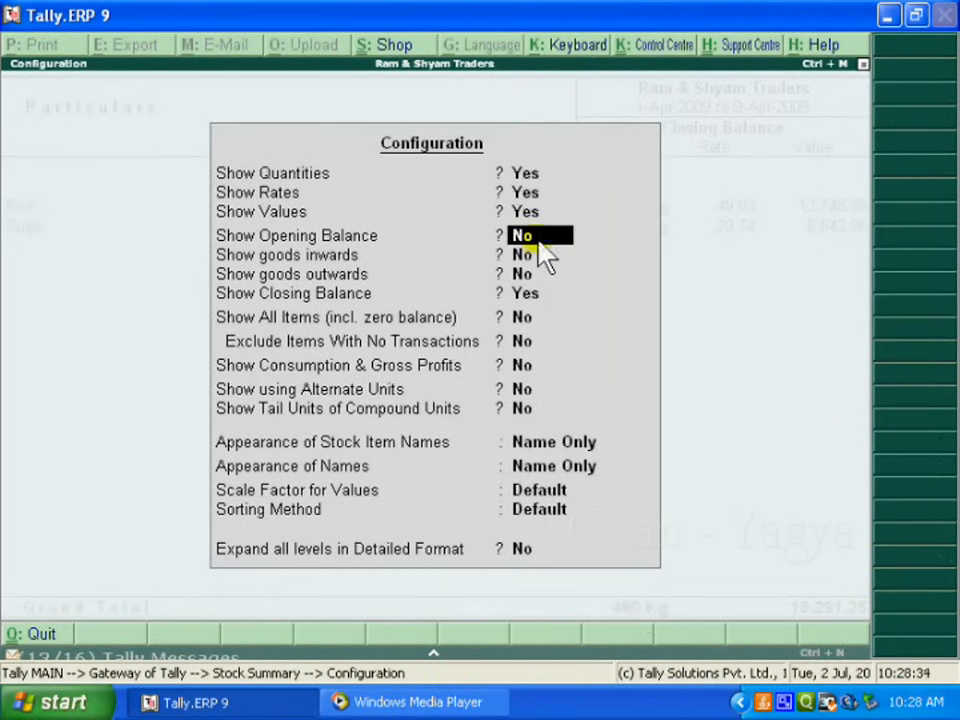
key("y")
key("Down")
key("Down")
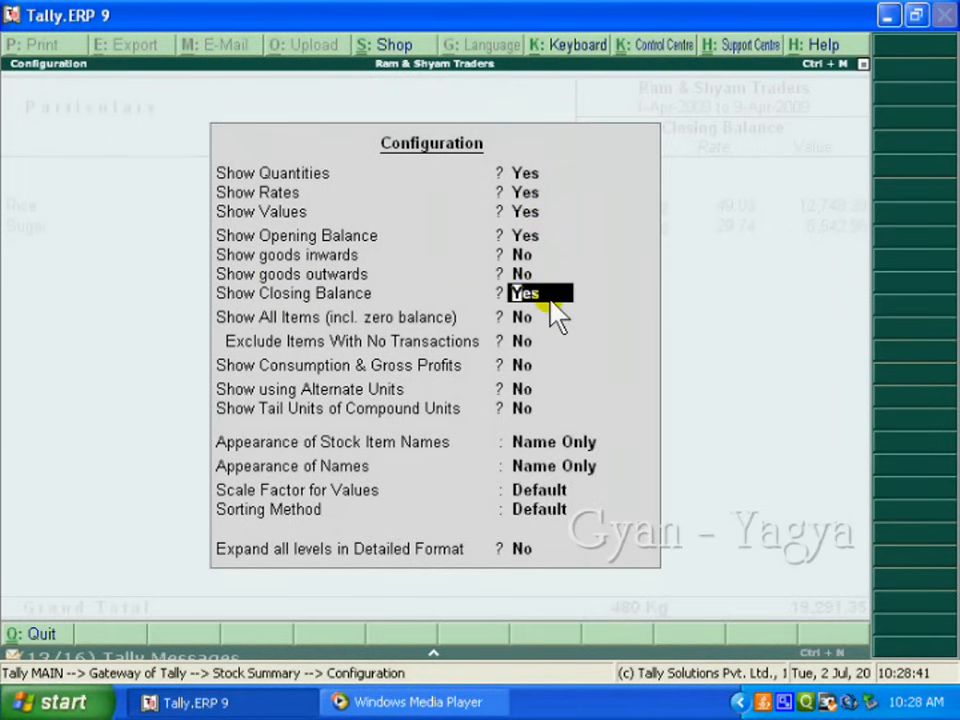
type("n")
key("Return")
key("Return")
key("Return")
key("Return")
key("Return")
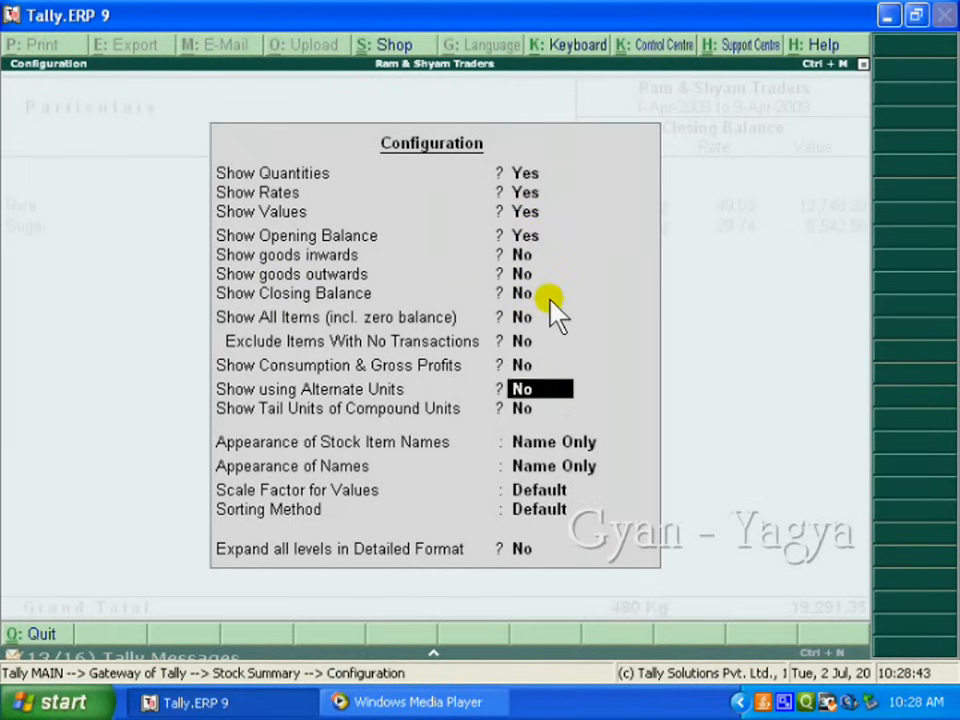
key("Return")
key("Return")
key("Return")
key("Return")
key("Return")
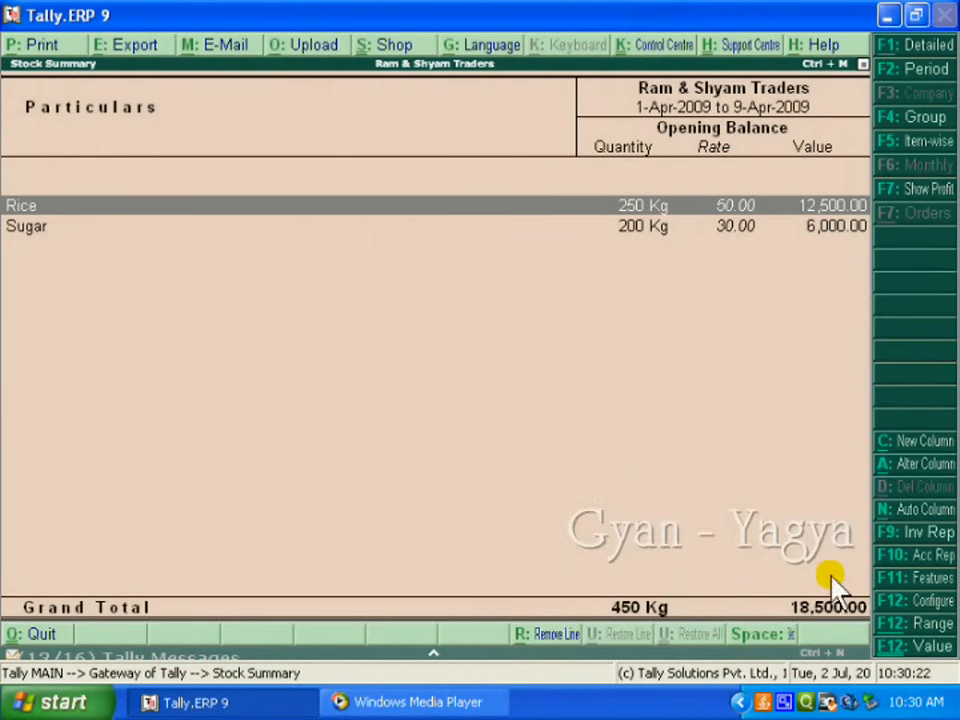
Set the Stock Summary configuration to show goods inwards and goods outwards.
left_click(915, 602)
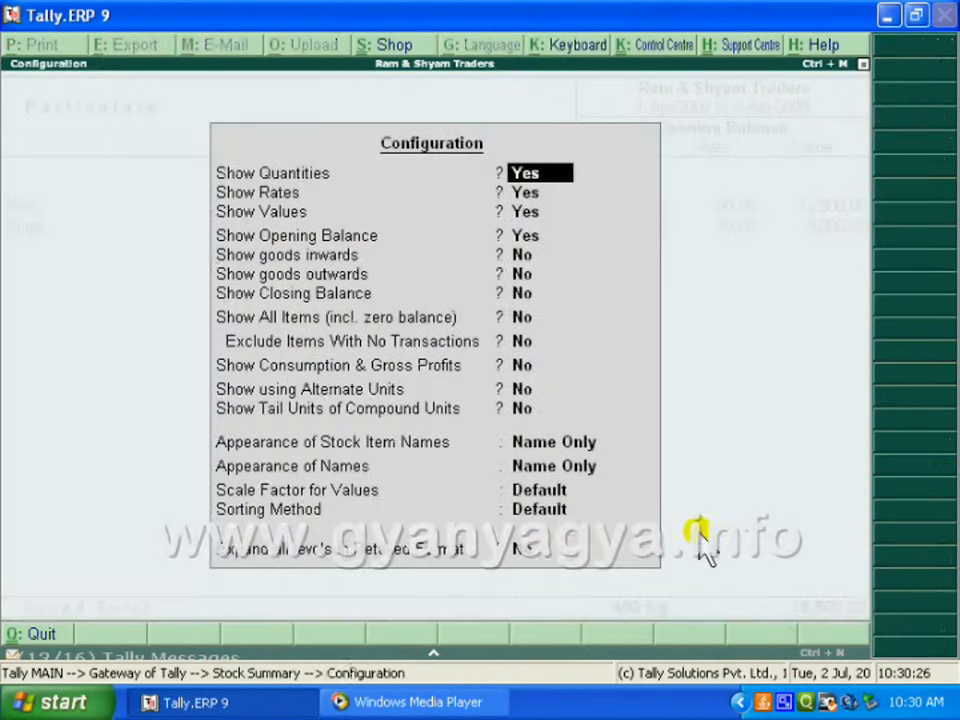
key("Return")
key("Return")
key("Return")
key("Return")
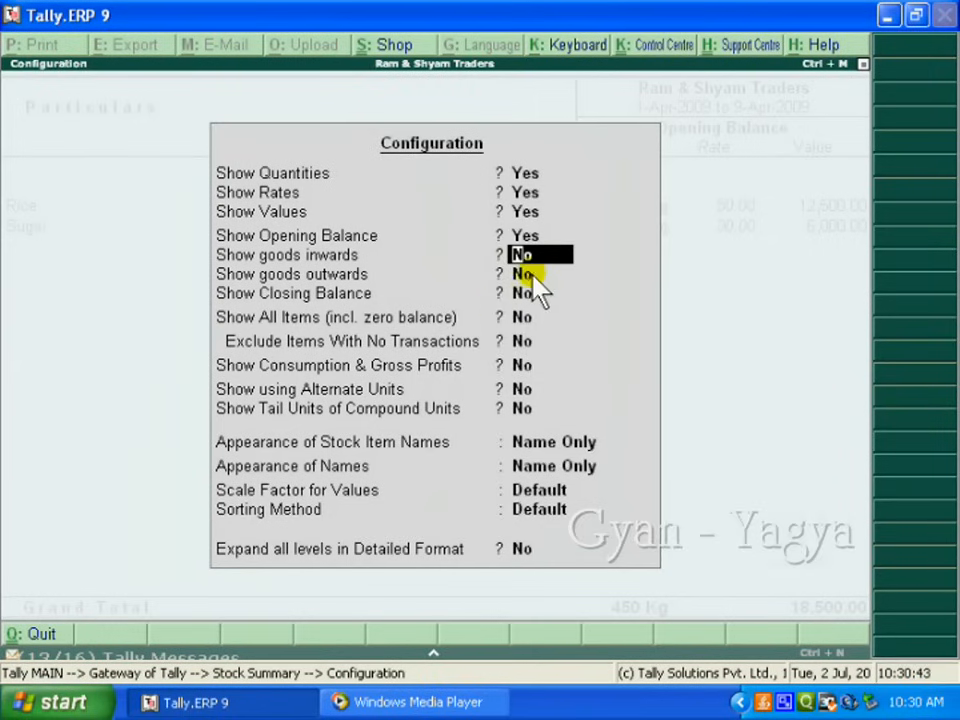
type("y")
key("Return")
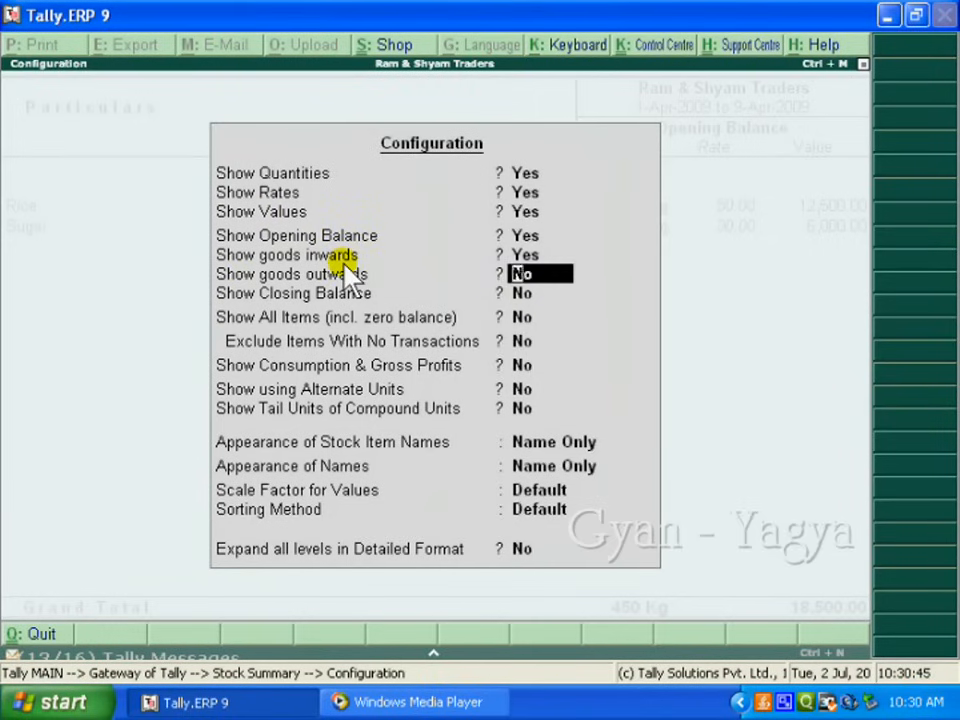
type("y")
key("Return")
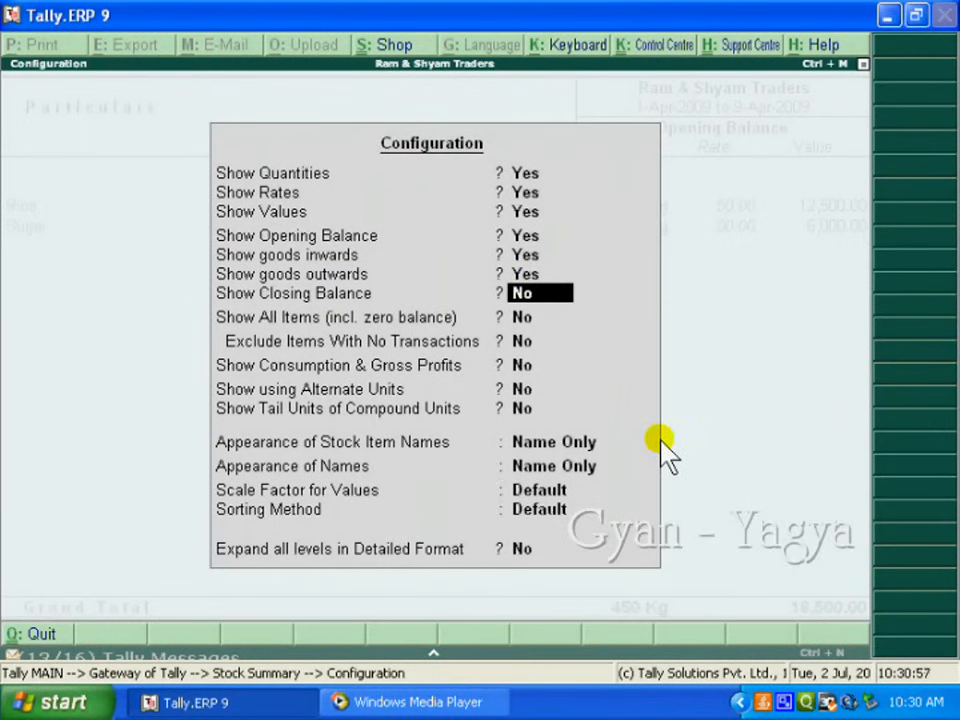
Turn on the closing balance in the Stock Summary and accept the remaining configuration settings.
key("y")
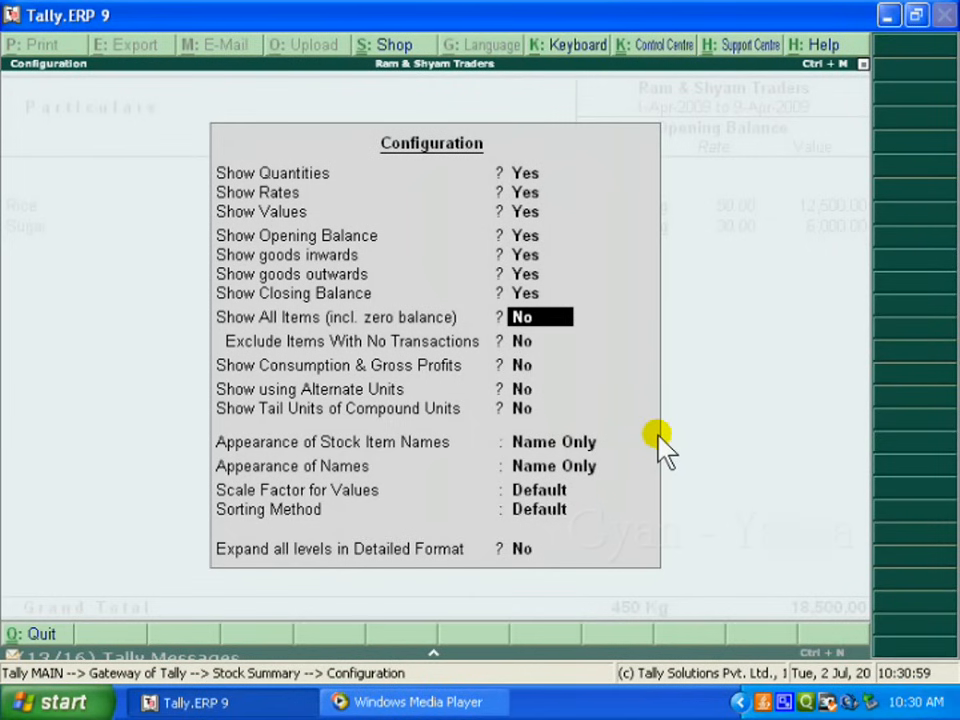
key("Return")
key("Return")
key("Return")
key("Return")
key("Return")
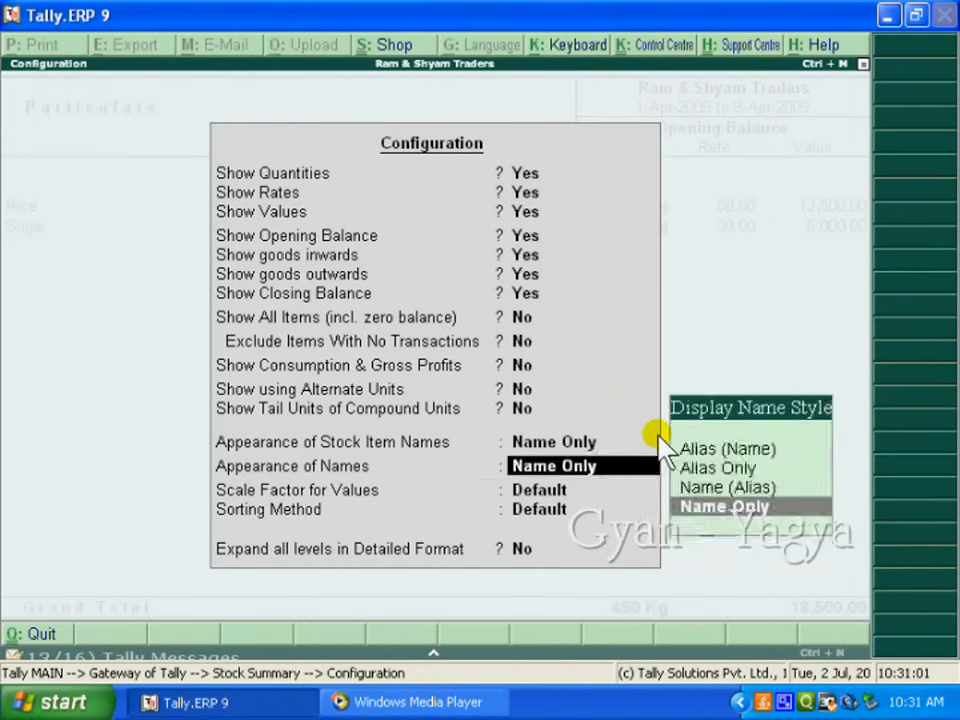
key("Return")
key("Return")
key("Return")
key("Return")
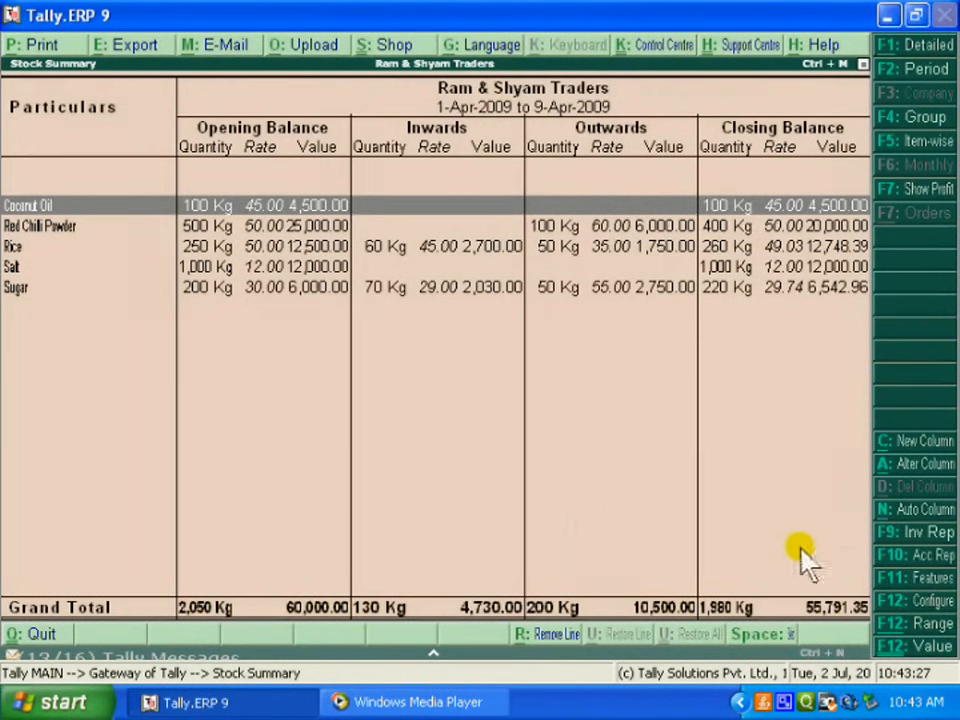
Configure the Stock Summary to show all items, including those with zero balance, and accept the remaining settings.
left_click(895, 609)
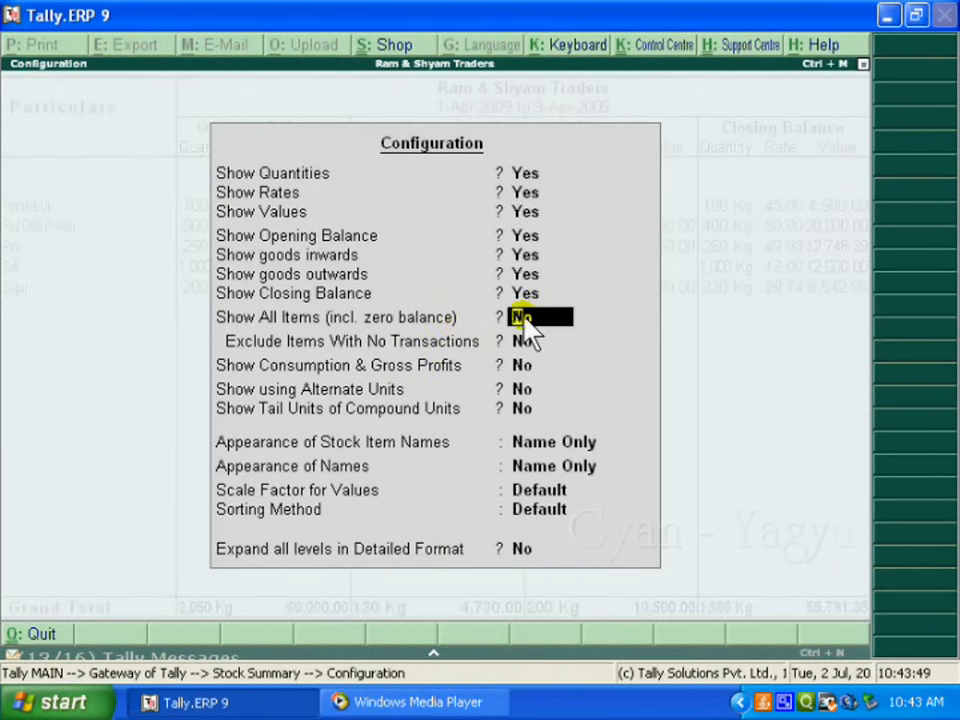
type("y")
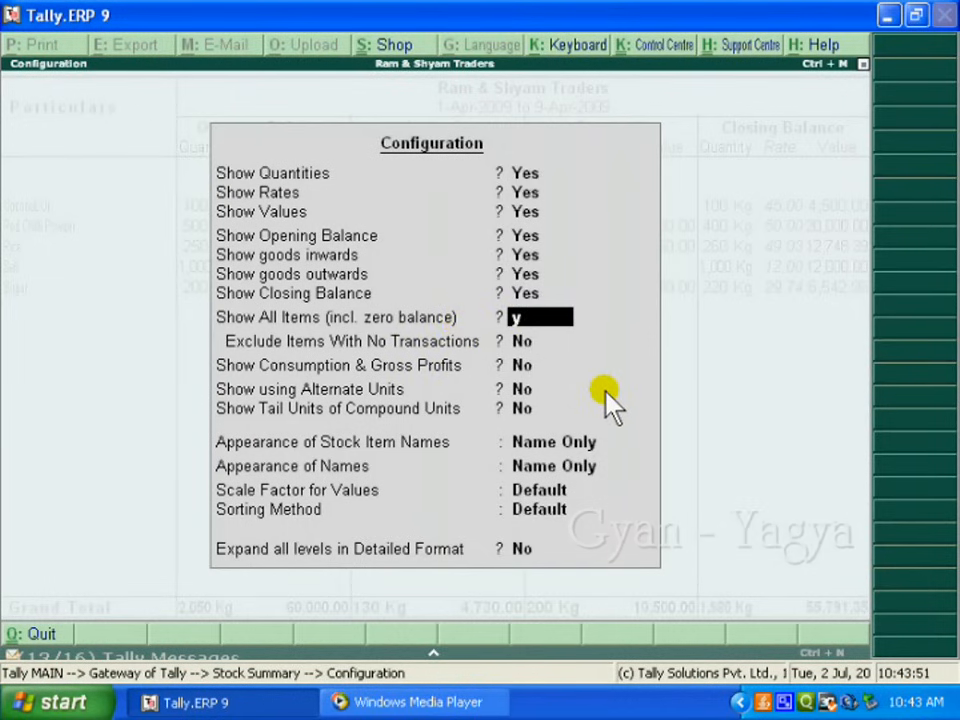
key("Return")
key("Return")
key("Return")
key("Return")
key("Return")
key("Return")
key("Return")
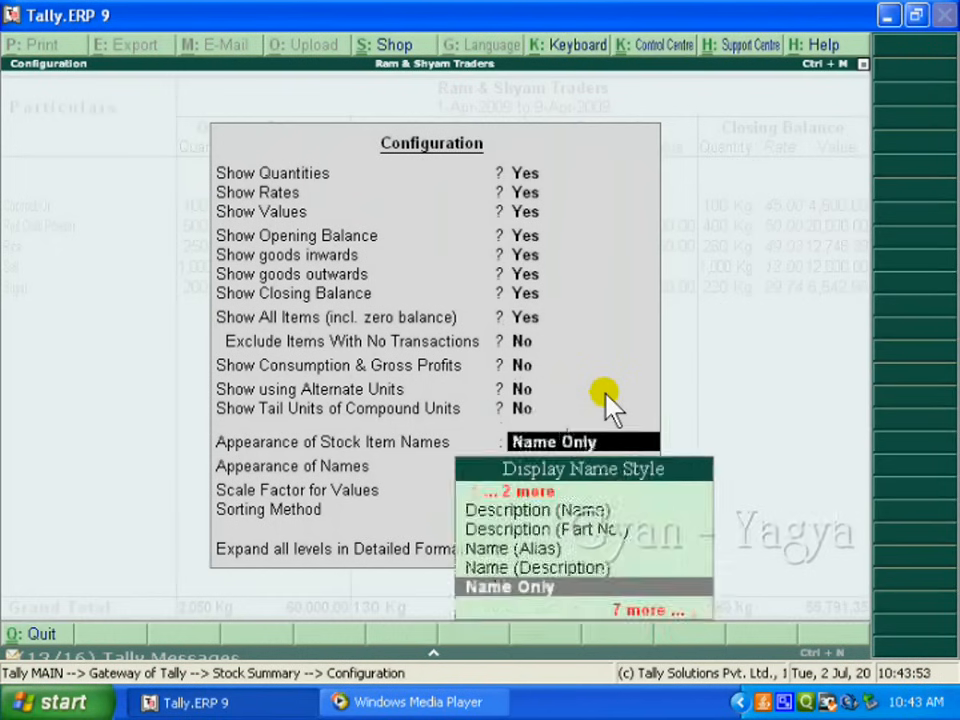
key("Return")
key("Return")
key("Return")
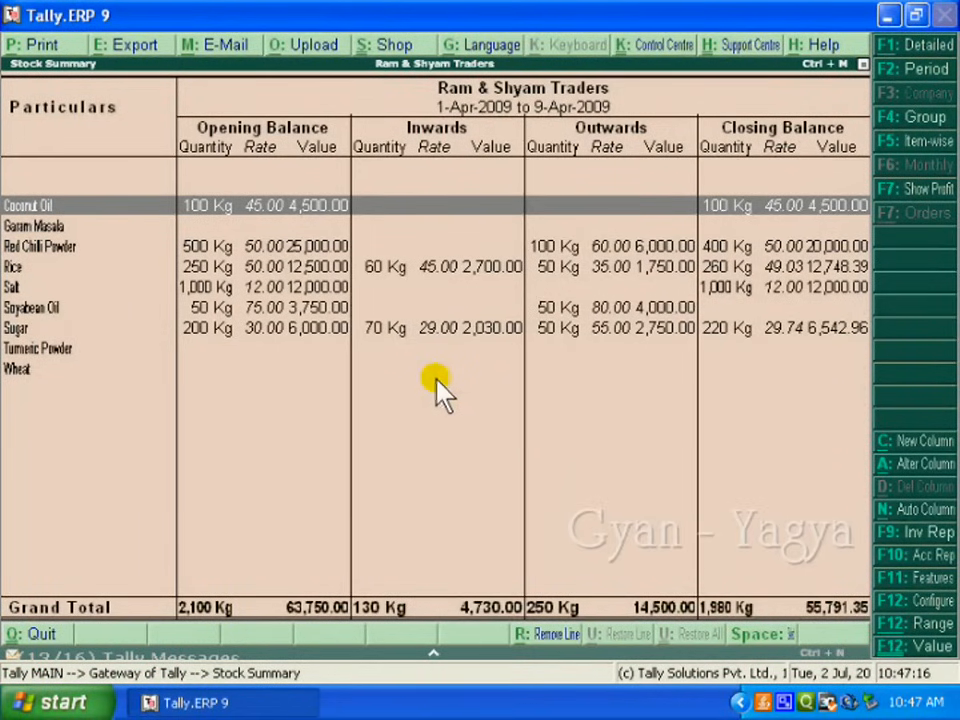
Set the Stock Summary configuration to exclude items with no transactions and accept the remaining settings.
left_click(931, 604)
key("Down")
key("Down")
key("Down")
key("Down")
key("Down")
key("Down")
key("Down")
key("Down")
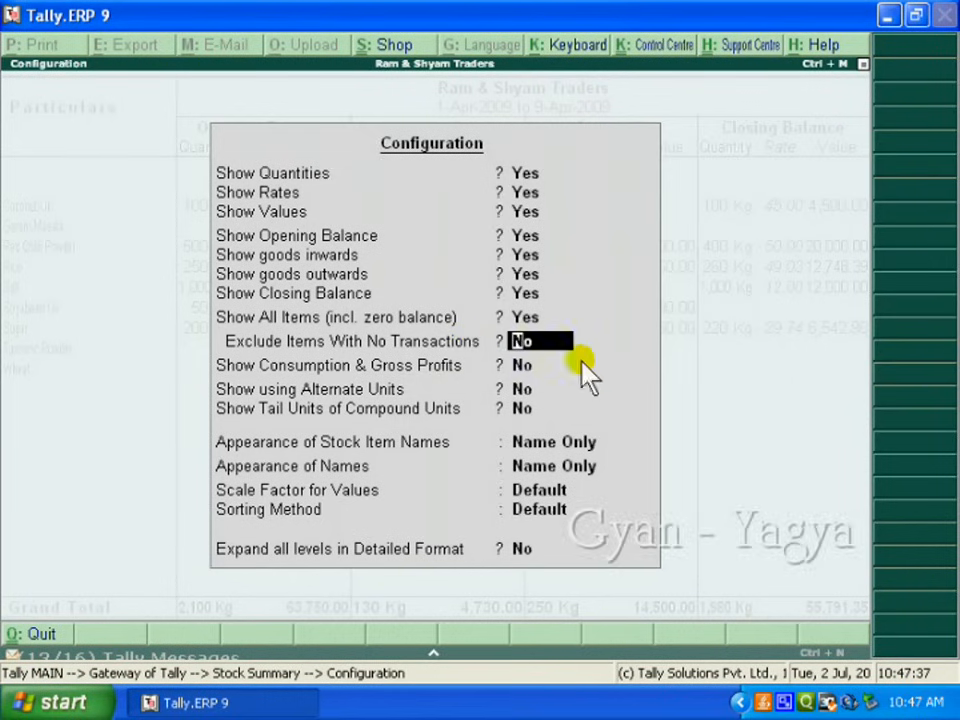
key("y")
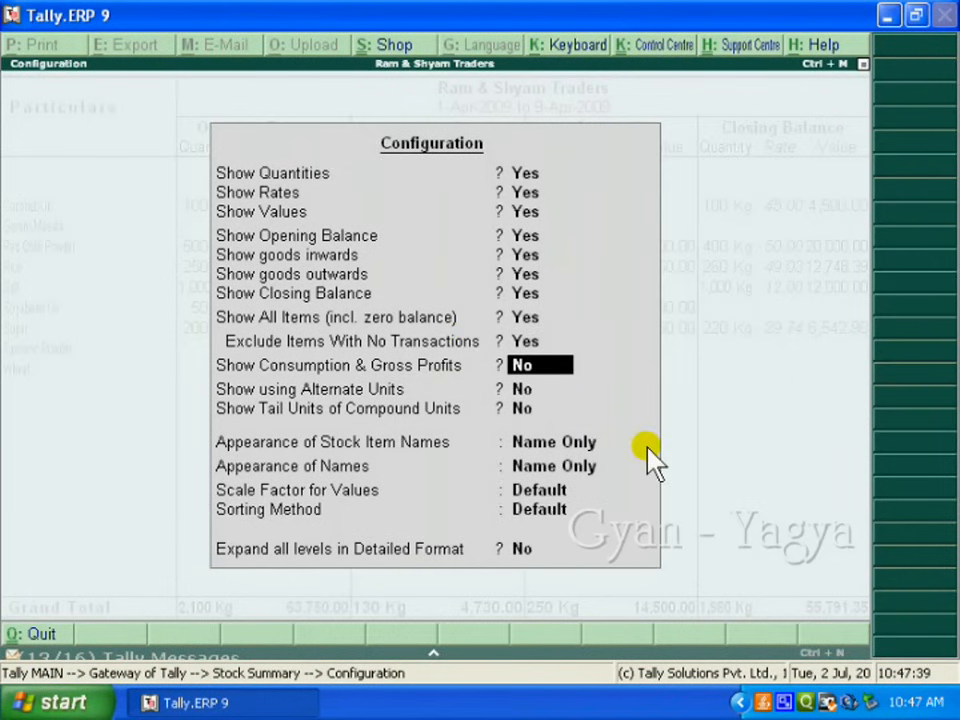
key("Return")
key("Return")
key("Return")
key("Return")
key("Return")
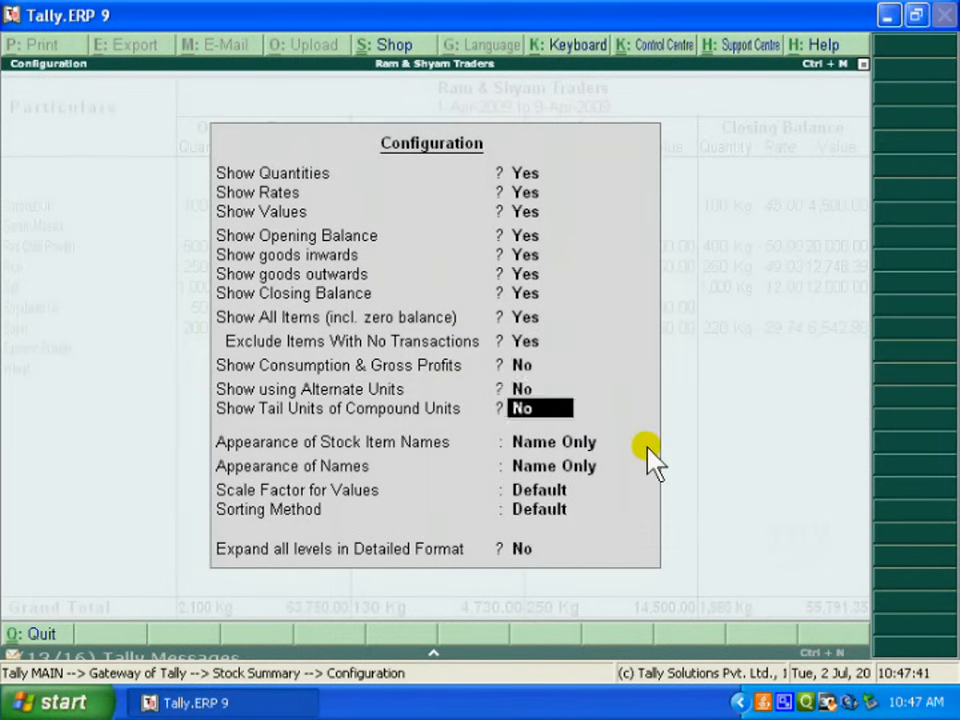
key("Return")
key("Return")
key("Return")
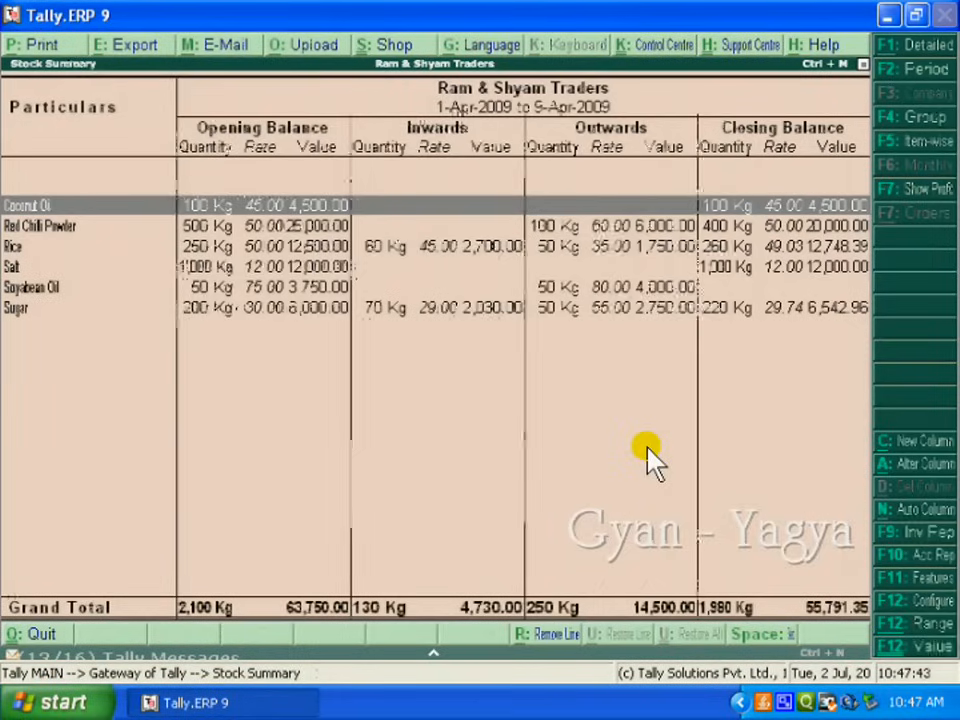